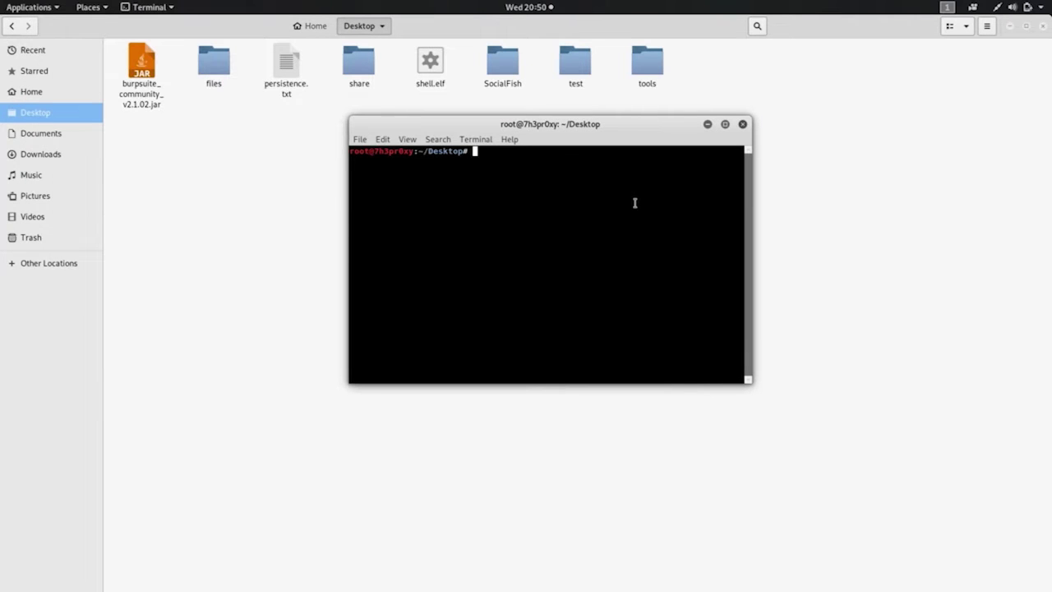
# Step: Enlarge the terminal text, reposition its window, and list the contents of the Desktop folder with ls
pyautogui.hotkey('ctrl', '+')
pyautogui.hotkey('ctrl', '+')
pyautogui.moveTo(666, 128); pyautogui.dragTo(608, 139)
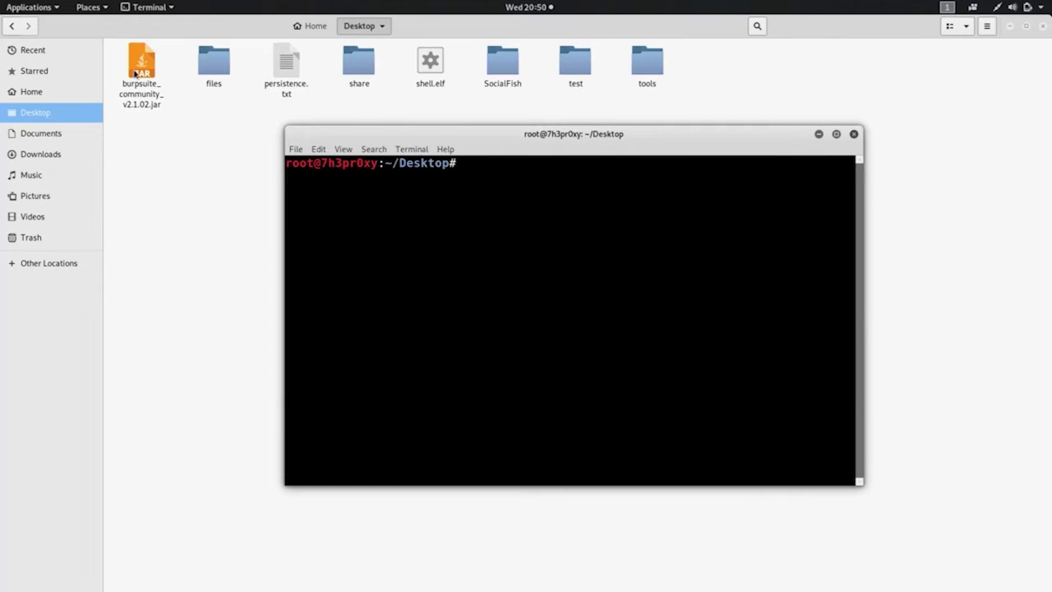
pyautogui.click(143, 86)
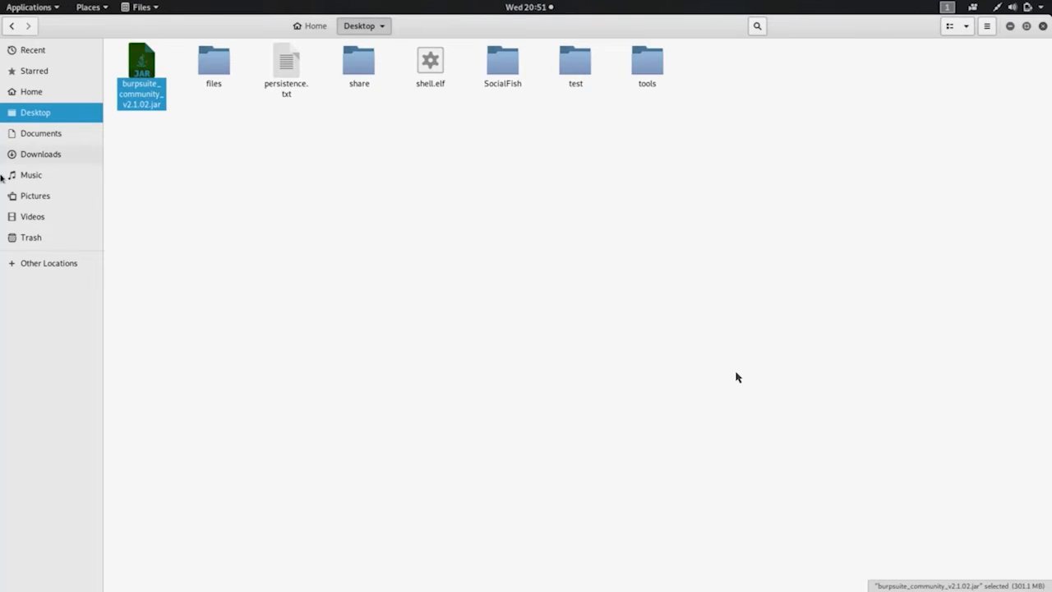
pyautogui.press('super+2')
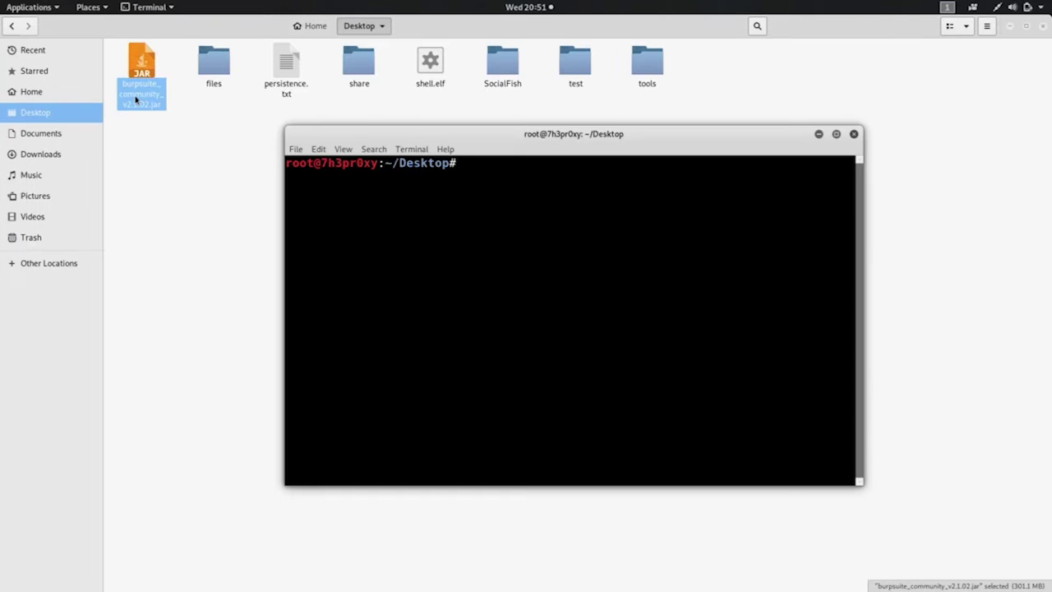
pyautogui.moveTo(587, 133); pyautogui.dragTo(586, 149)
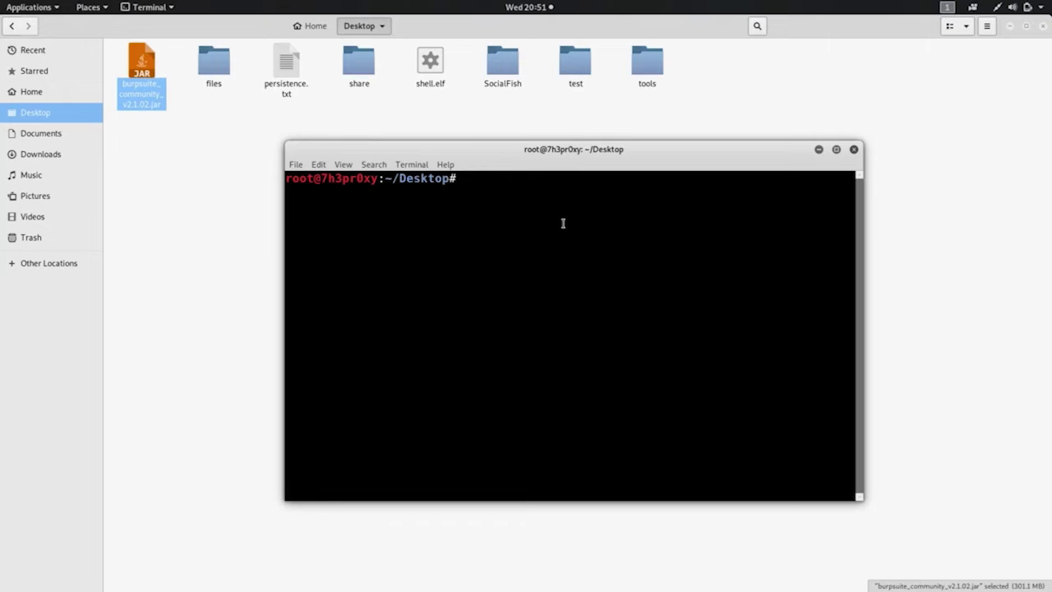
pyautogui.write('ls')
pyautogui.press('Return')
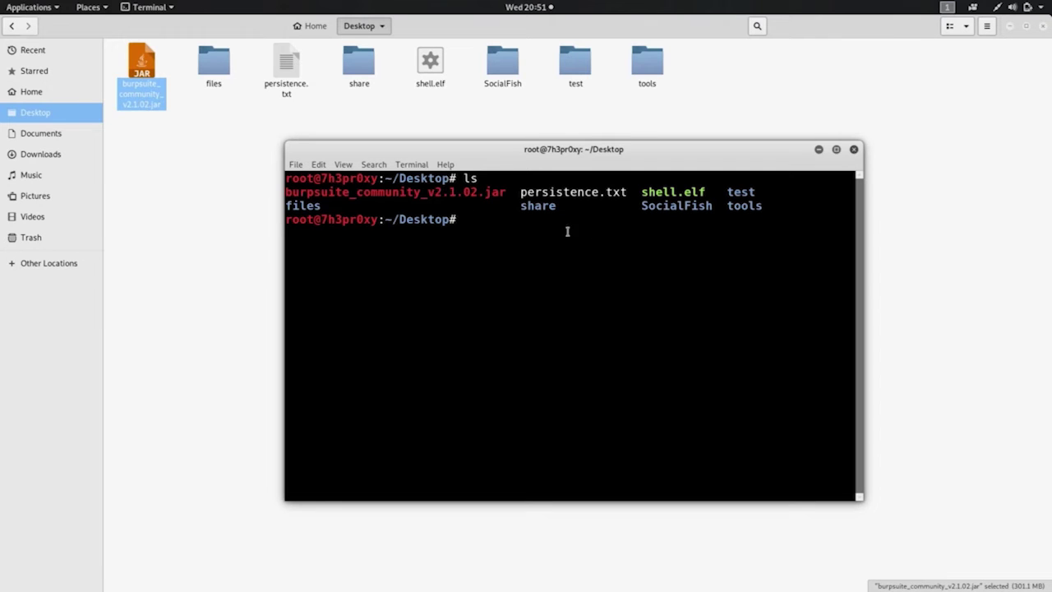
# Step: Launch Burp Suite from the terminal with java -jar burpsuite_community_v2.1.02.jar
pyautogui.moveTo(505, 191); pyautogui.dragTo(478, 194)
pyautogui.click(498, 197)
pyautogui.click(487, 227)
pyautogui.write('java -jar bur')
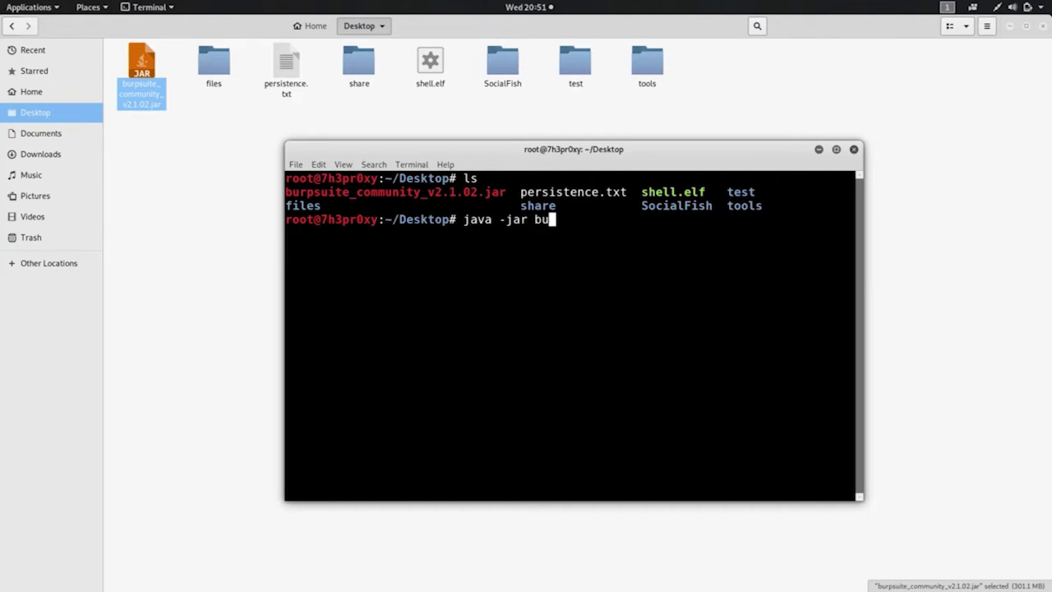
pyautogui.press('Tab')
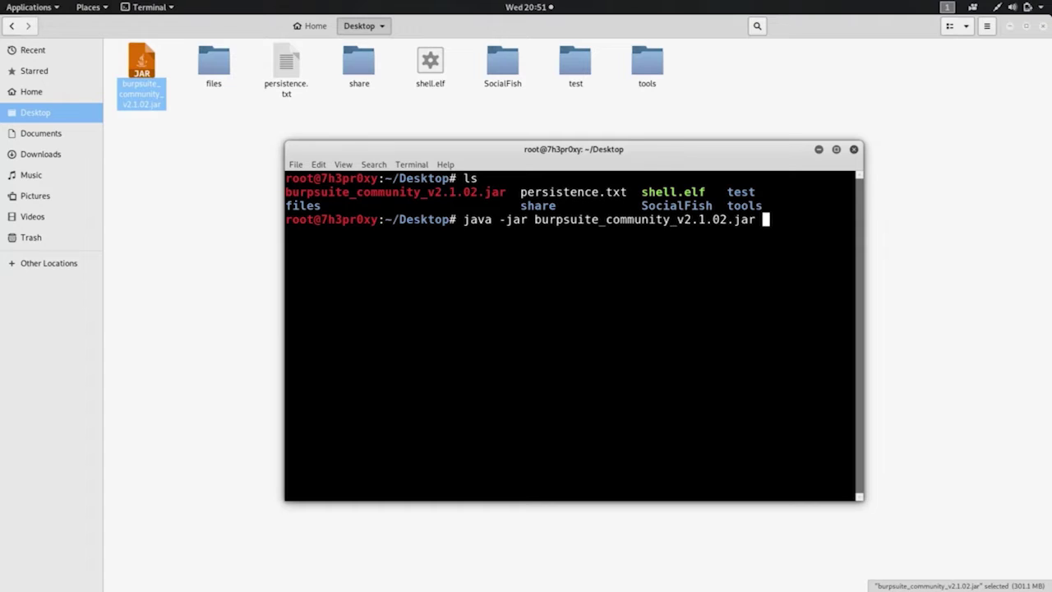
pyautogui.press('Return')
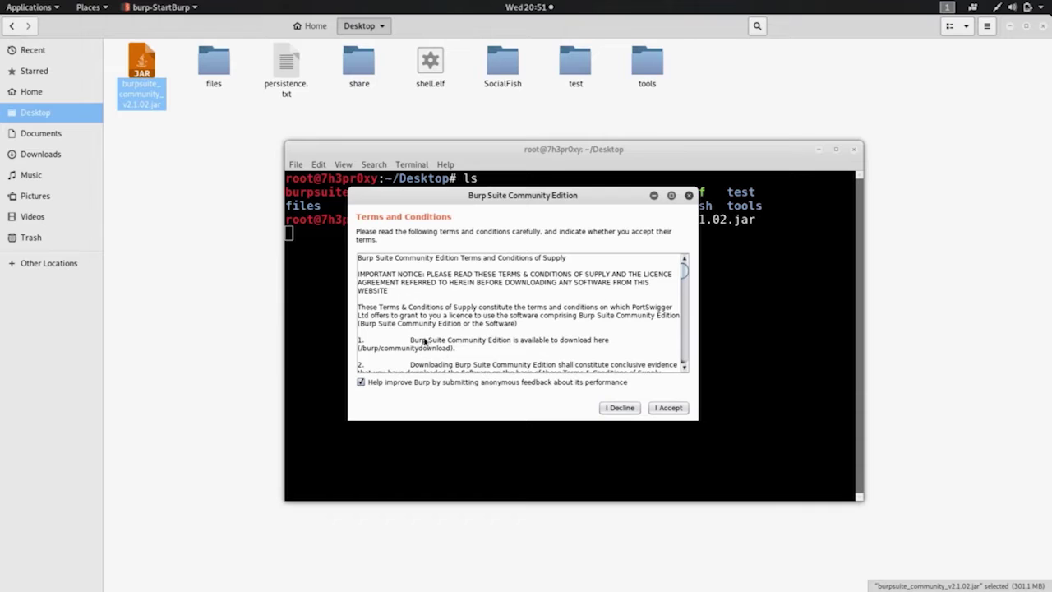
# Step: Accept the Burp Suite terms and start Burp with a temporary project using the Burp defaults
pyautogui.click(663, 411)
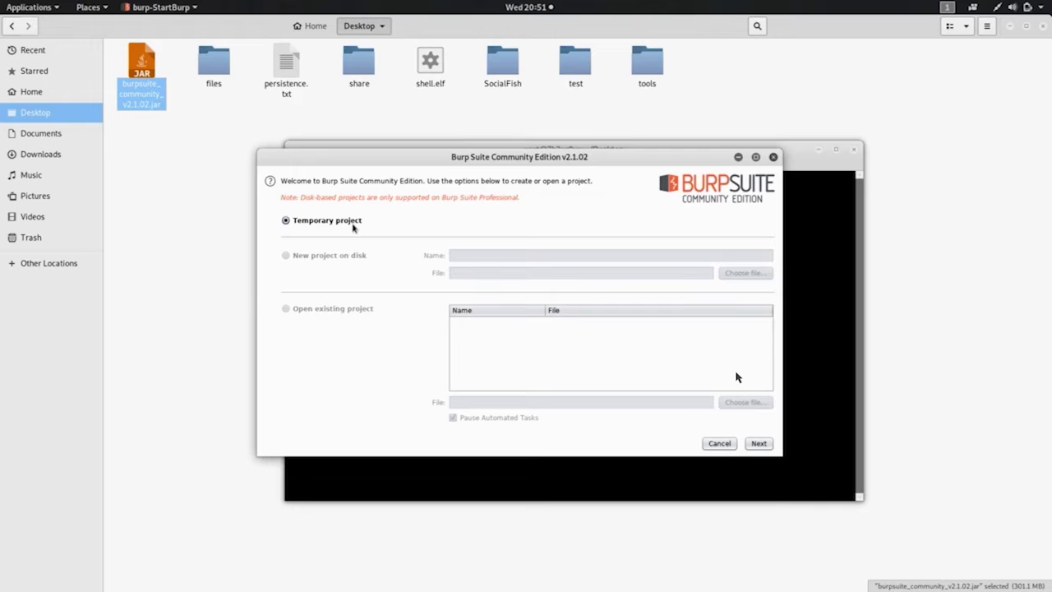
pyautogui.moveTo(522, 167); pyautogui.dragTo(496, 155)
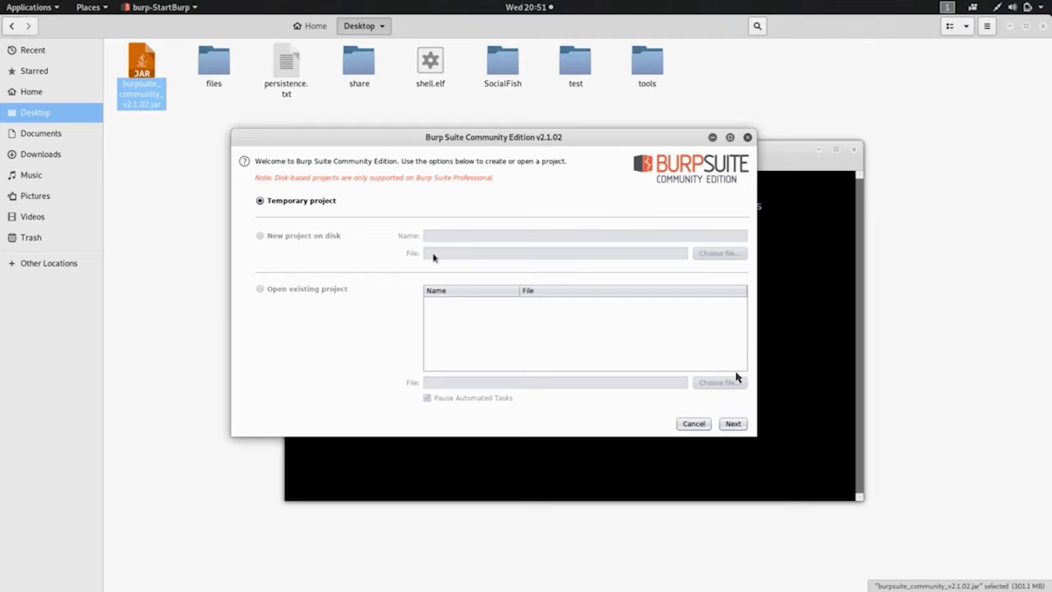
pyautogui.moveTo(484, 156); pyautogui.dragTo(481, 130)
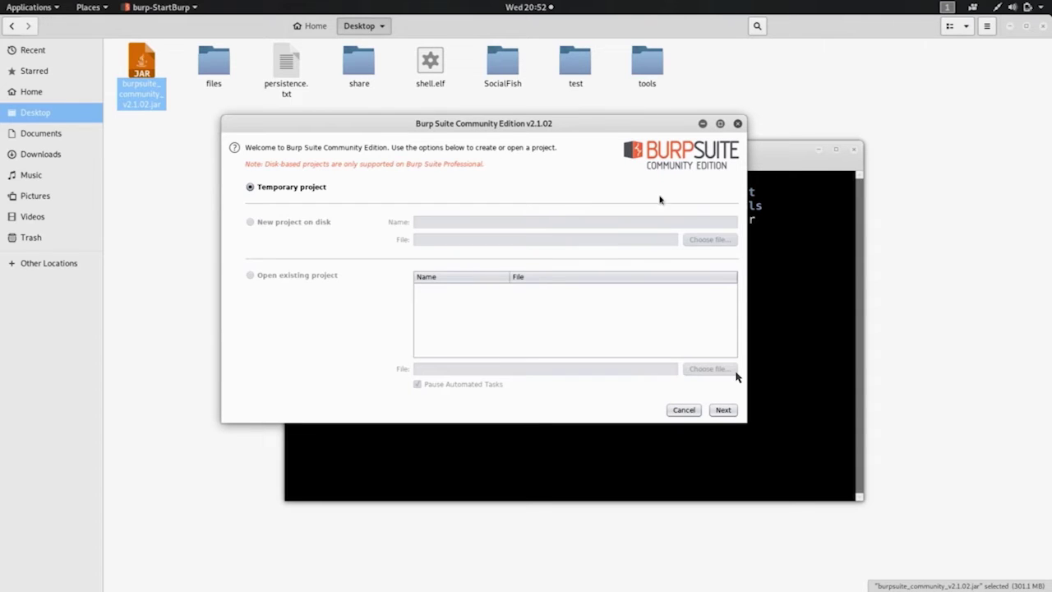
pyautogui.click(723, 410)
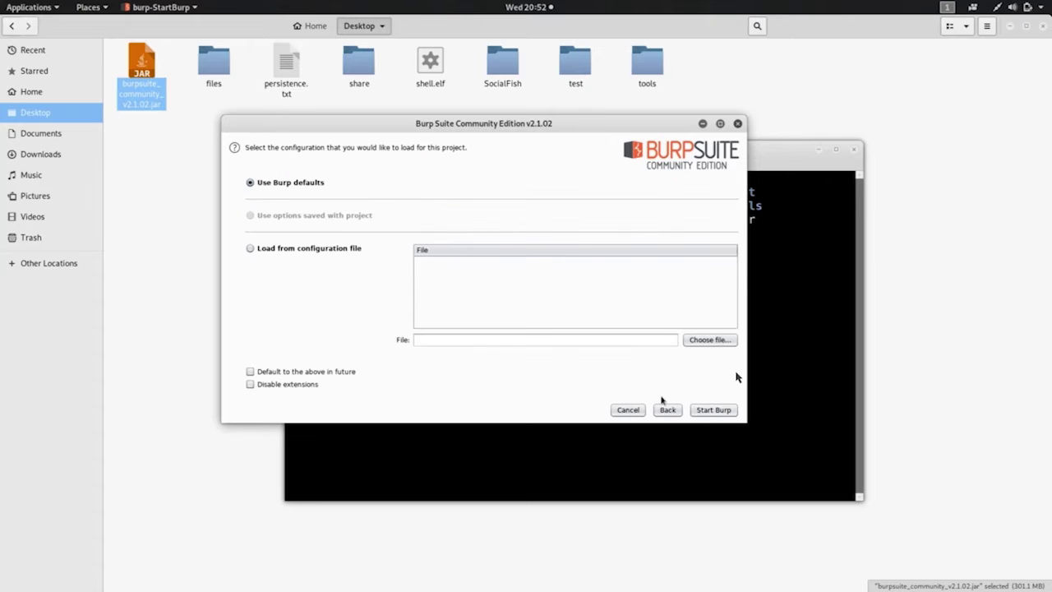
pyautogui.click(712, 411)
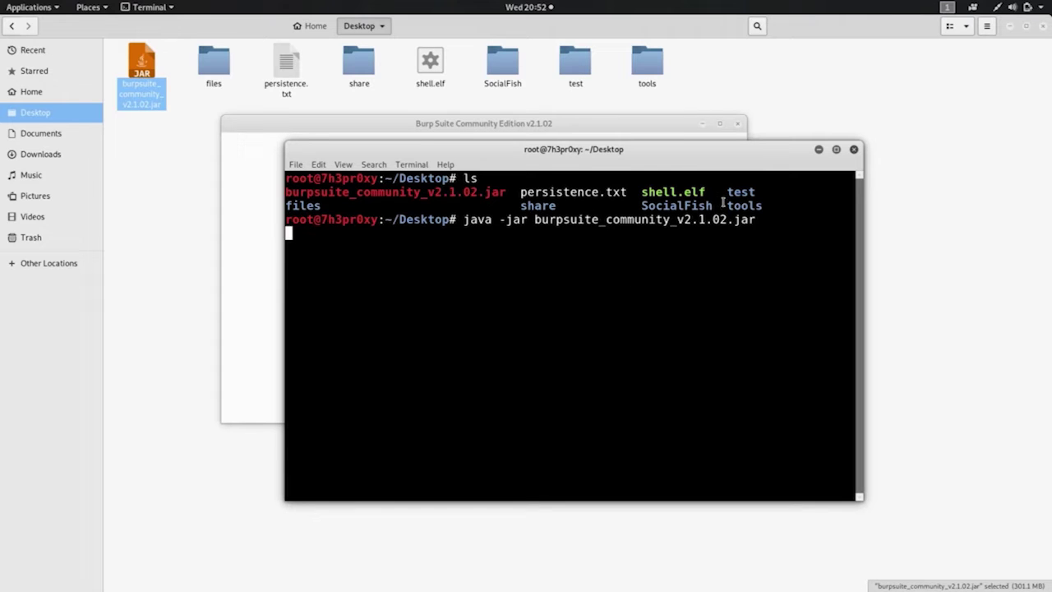
# Step: Minimize the terminal window, then close Burp Suite and confirm the exit
pyautogui.click(819, 149)
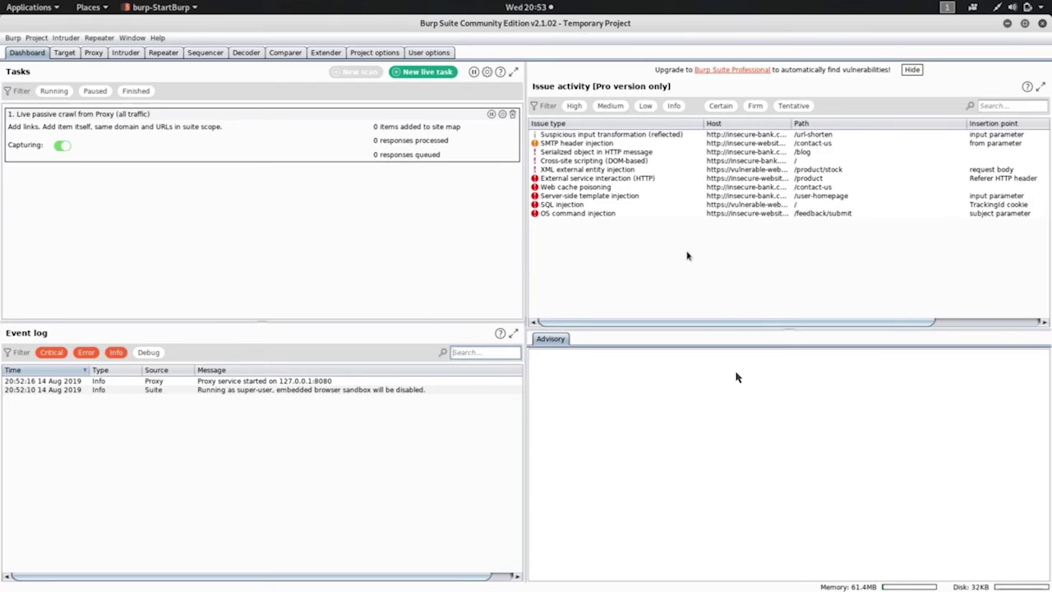
pyautogui.click(1042, 24)
pyautogui.click(630, 330)
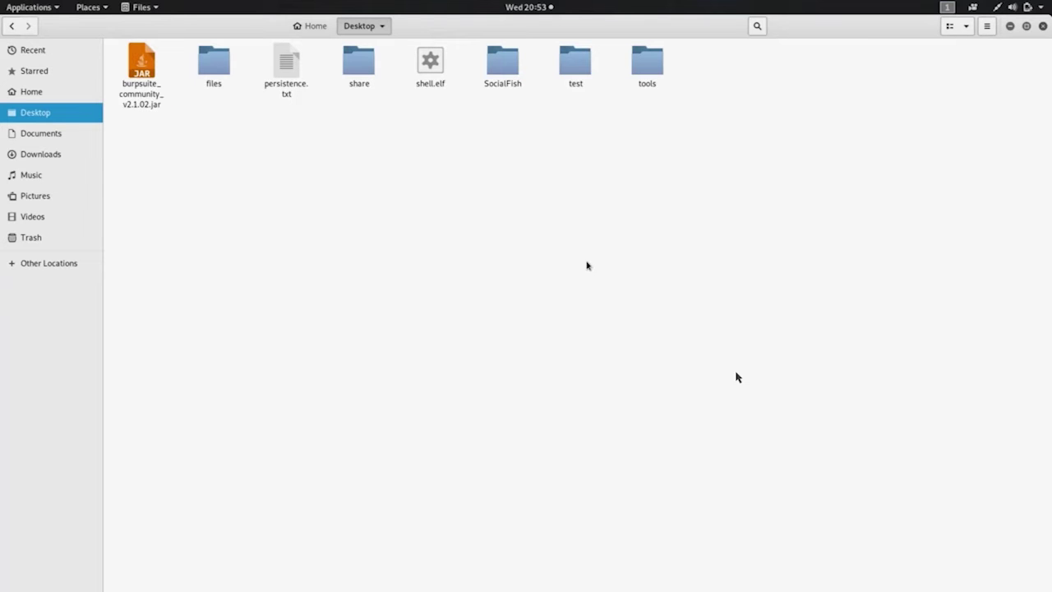
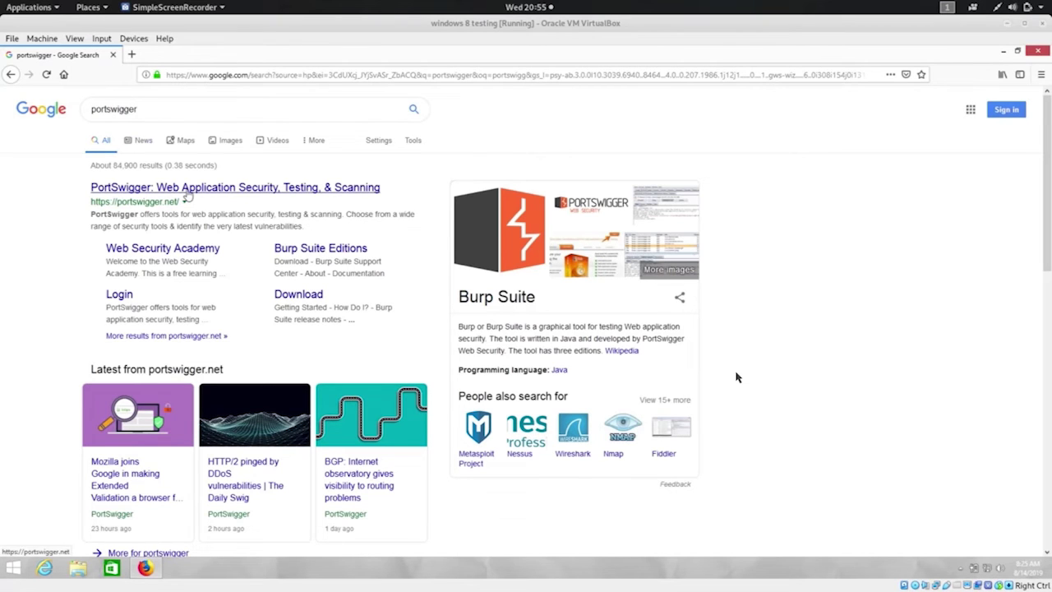
# Step: In the Windows 8 virtual machine's browser, open the PortSwigger website and go to the Burp Suite Community Edition download page
pyautogui.doubleClick(132, 109)
pyautogui.click(52, 227)
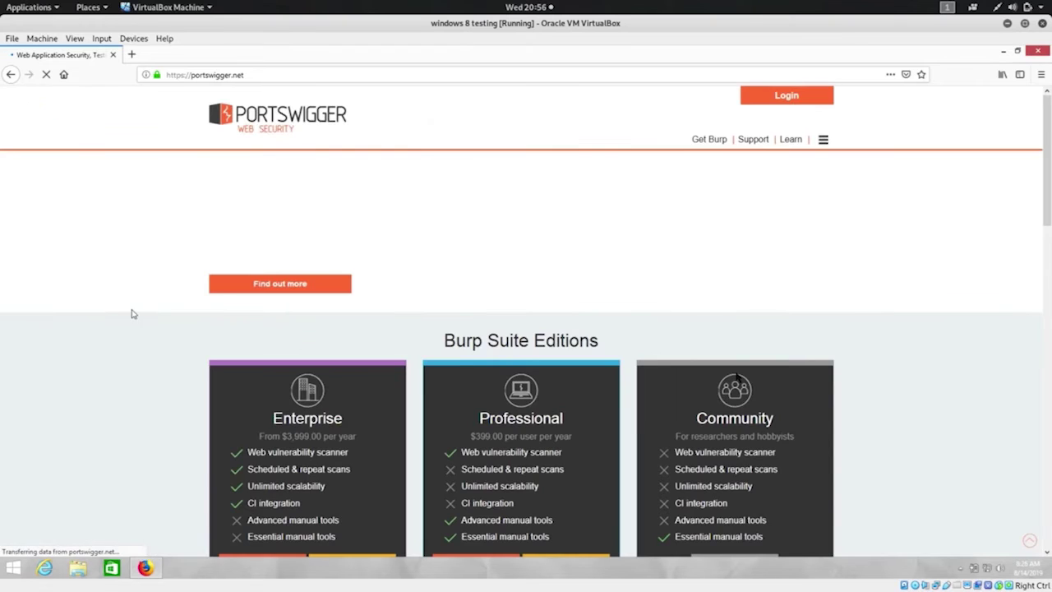
pyautogui.scroll(-5, 588, 263)
pyautogui.scroll(3, 735, 376)
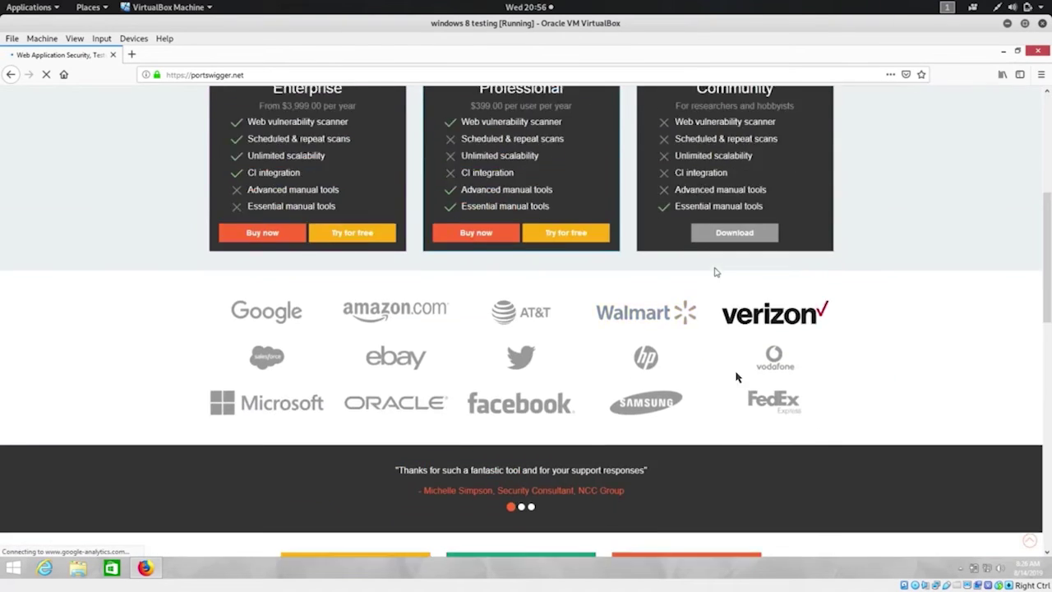
pyautogui.click(729, 396)
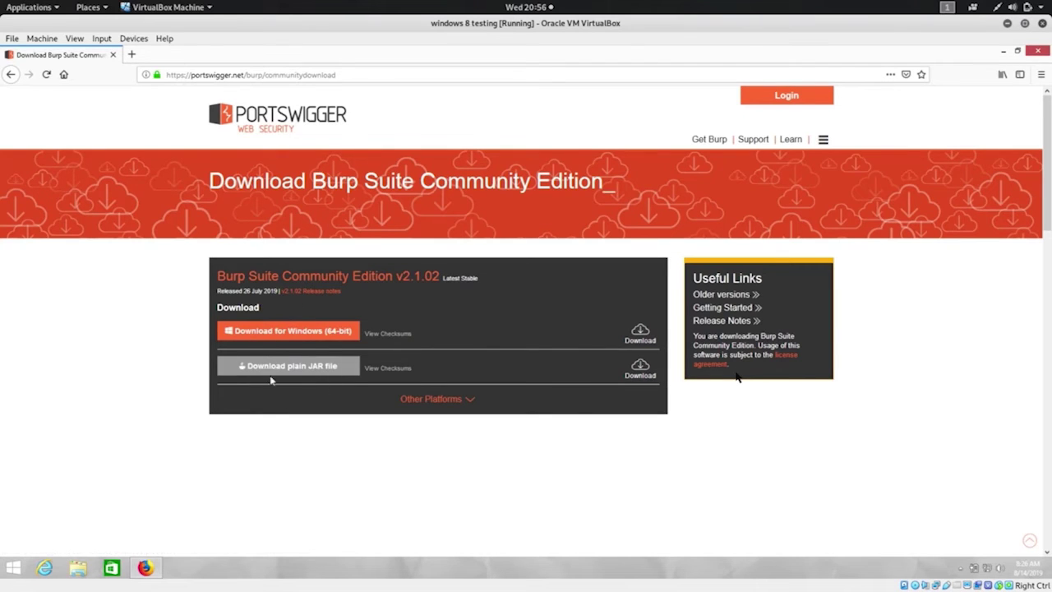
# Step: Expand the other platform downloads and save the Windows (64-bit) installer of Burp Suite Community Edition v2.1.02
pyautogui.click(439, 401)
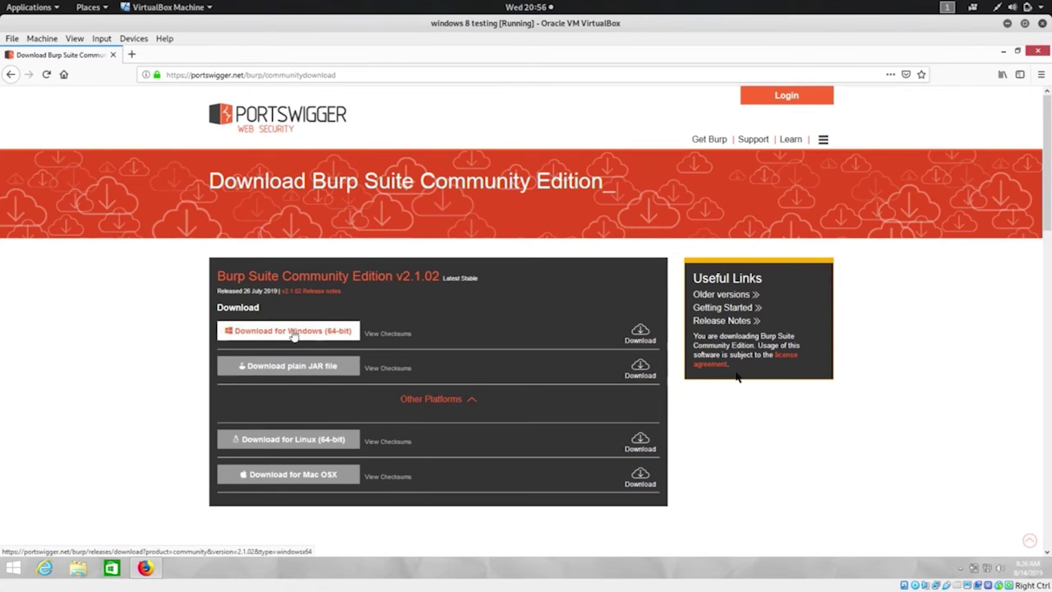
pyautogui.click(627, 344)
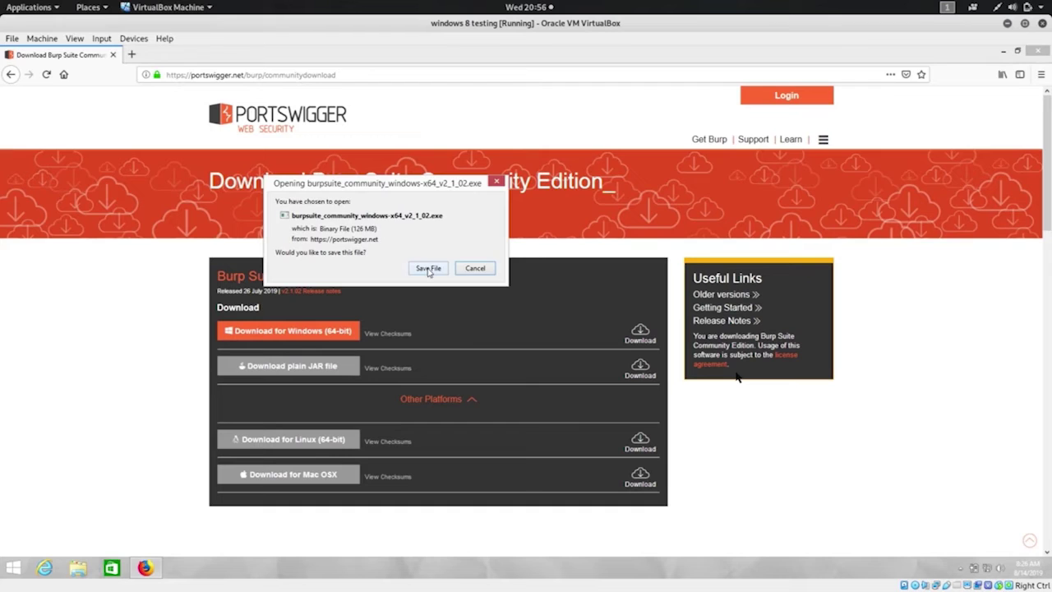
pyautogui.click(428, 269)
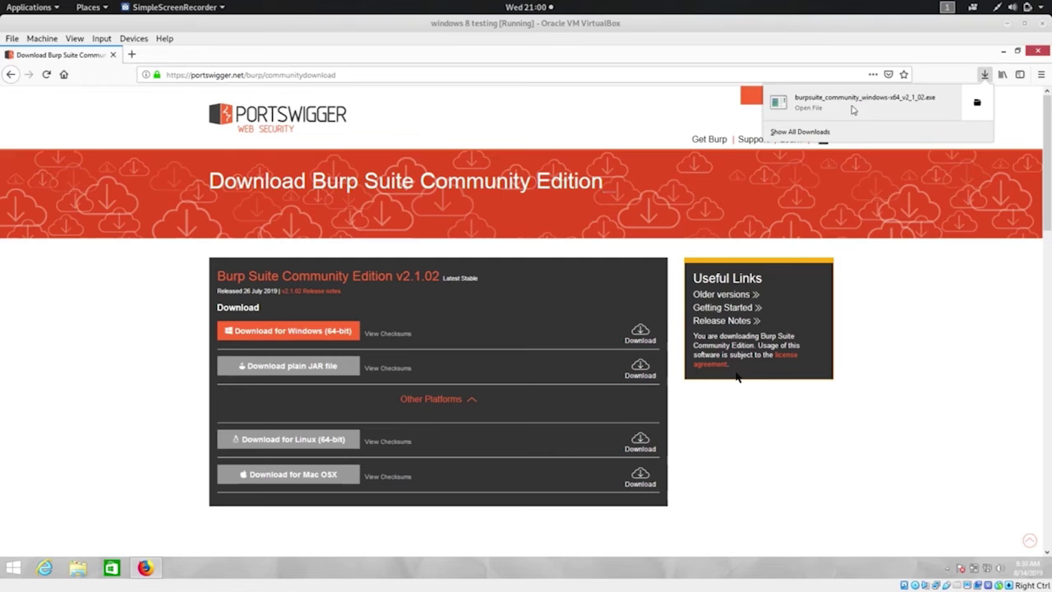
# Step: Open the folder with the downloaded burpsuite_community_windows-x64_v2_1_02 installer, run it, and allow it to make changes to the computer
pyautogui.click(977, 102)
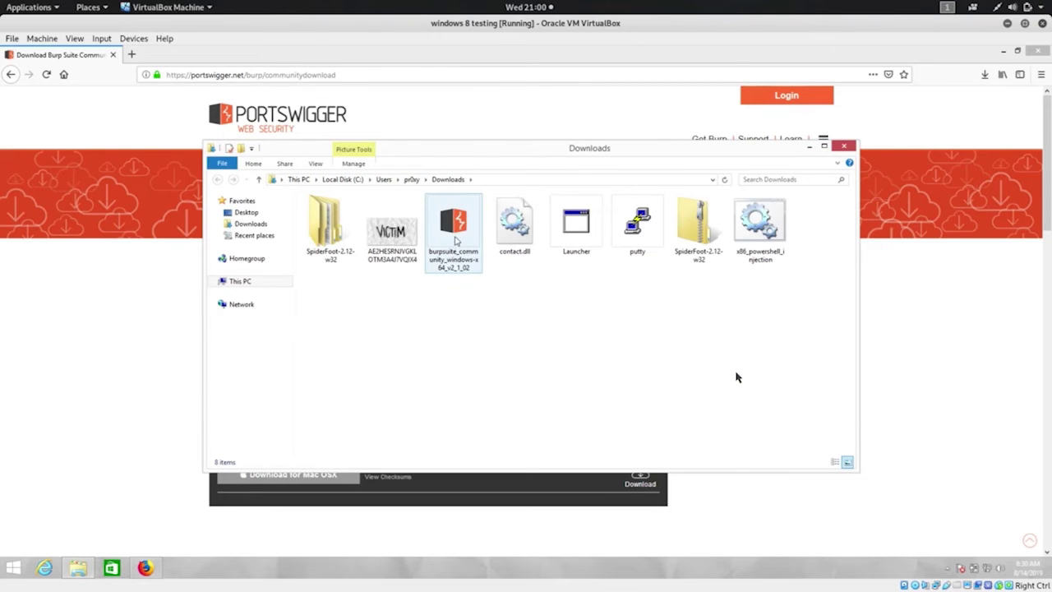
pyautogui.click(458, 230)
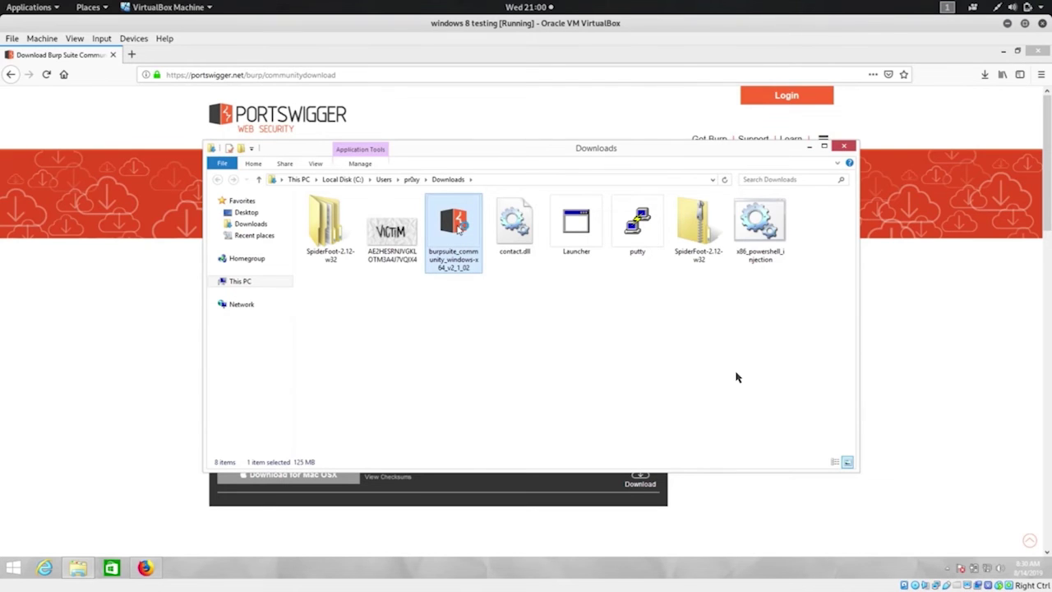
pyautogui.doubleClick(458, 229)
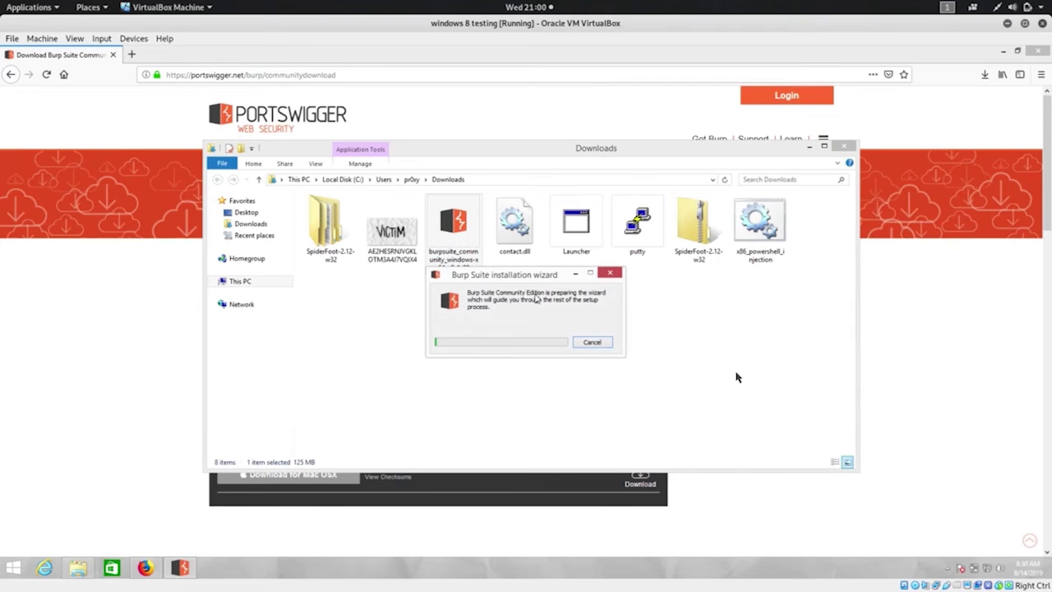
pyautogui.moveTo(1033, 295)
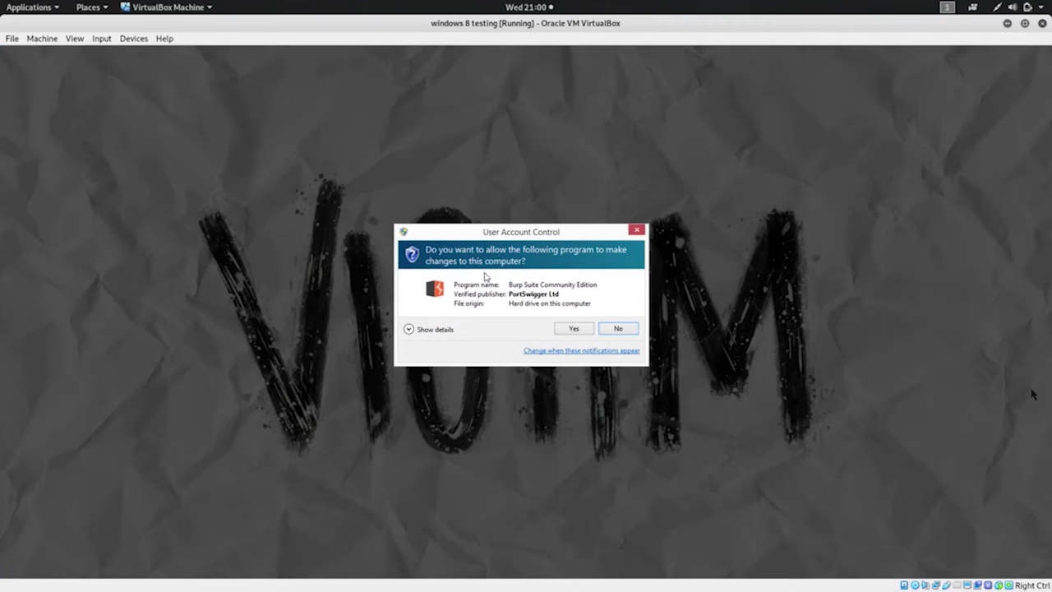
pyautogui.click(573, 328)
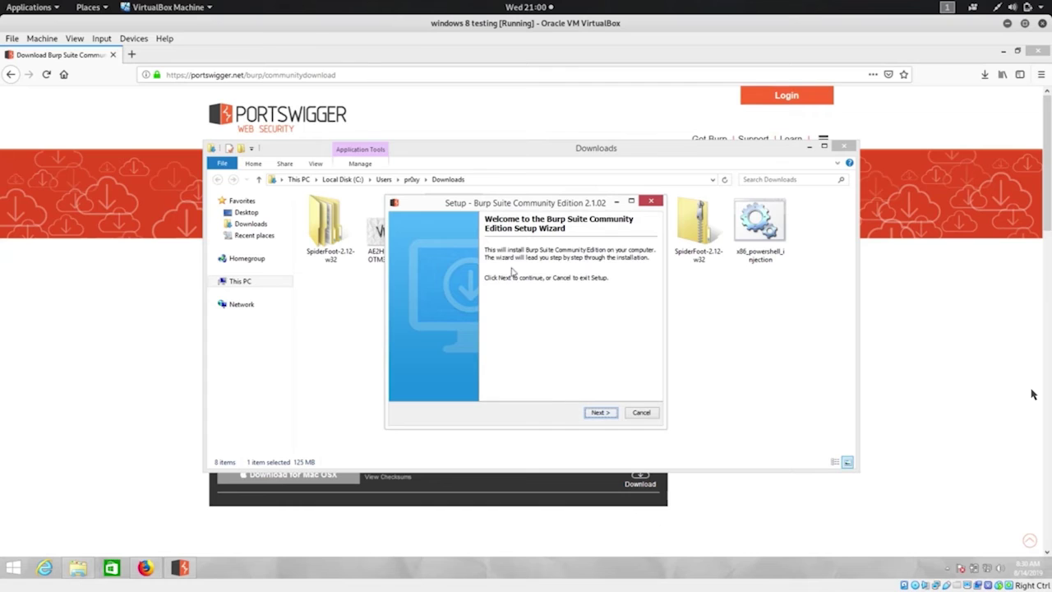
# Step: Install Burp Suite Community Edition to C:\Program Files\BurpSuiteCommunity with the default Start Menu folder and shortcuts for all users, and finish the setup wizard
pyautogui.click(599, 413)
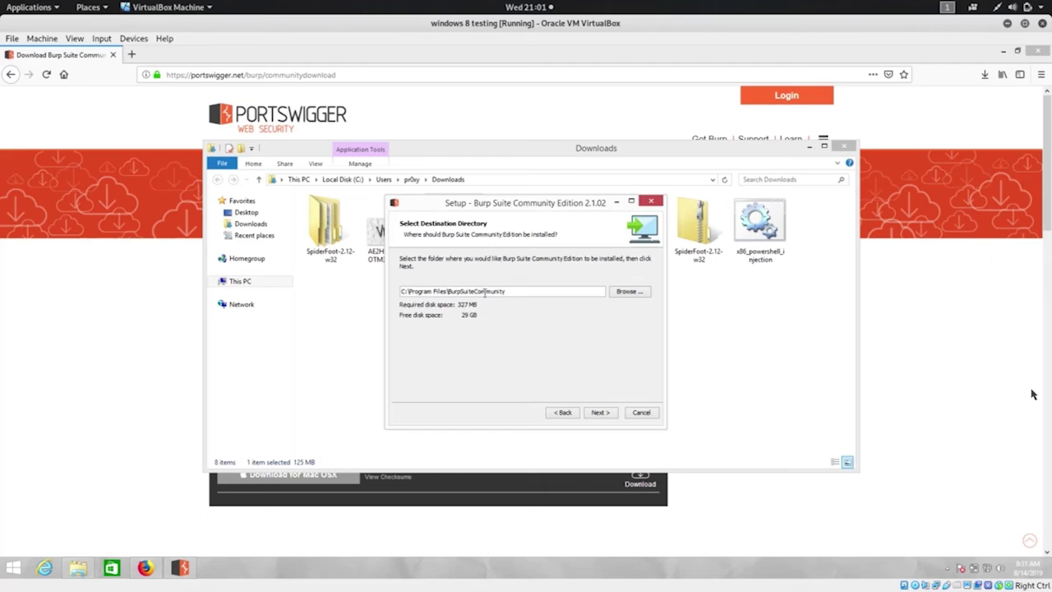
pyautogui.moveTo(509, 291); pyautogui.dragTo(413, 291)
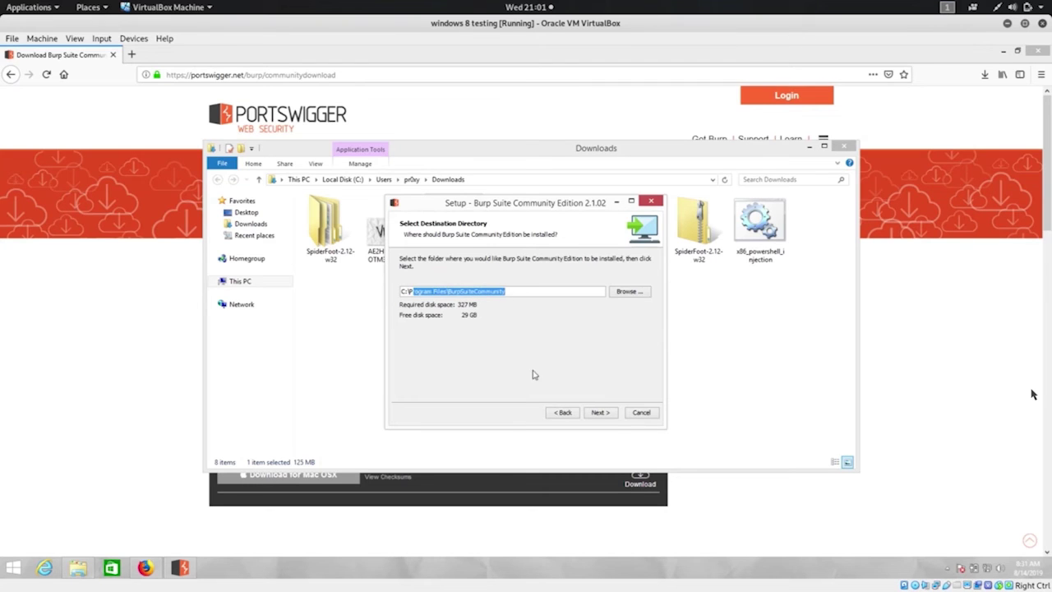
pyautogui.click(599, 414)
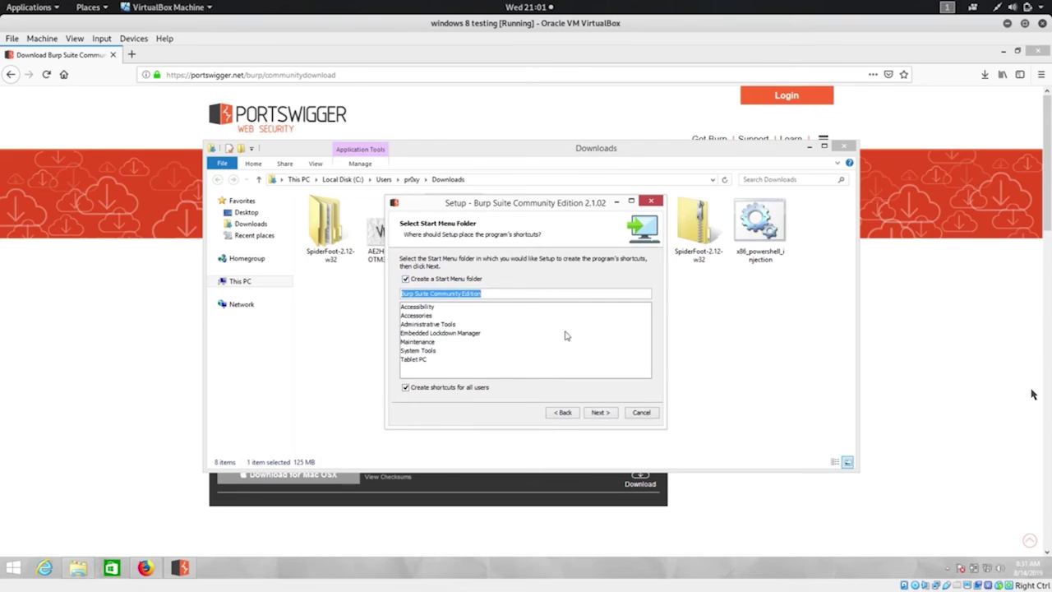
pyautogui.click(600, 412)
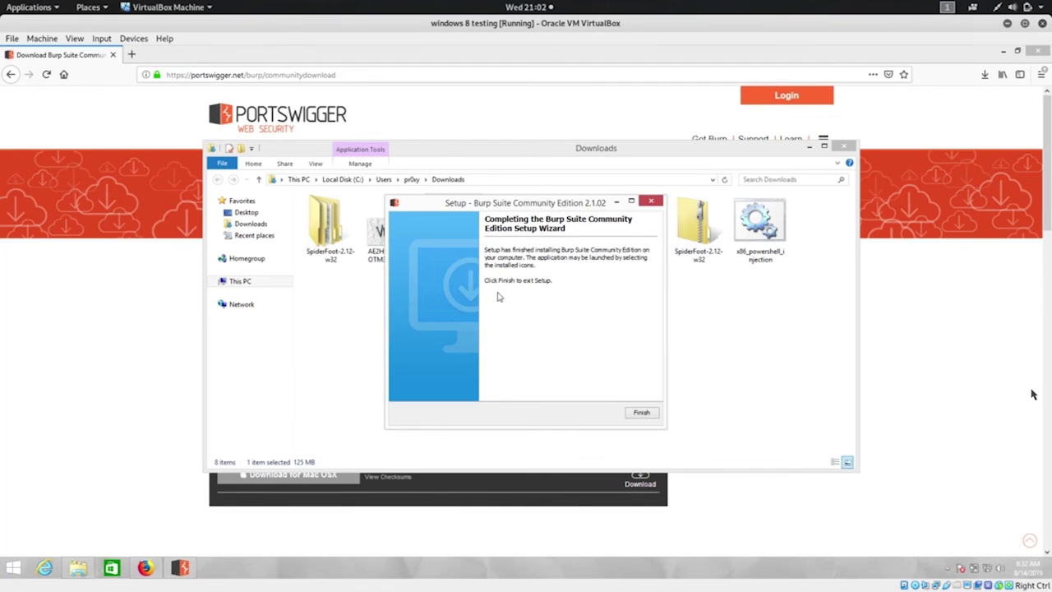
pyautogui.click(642, 414)
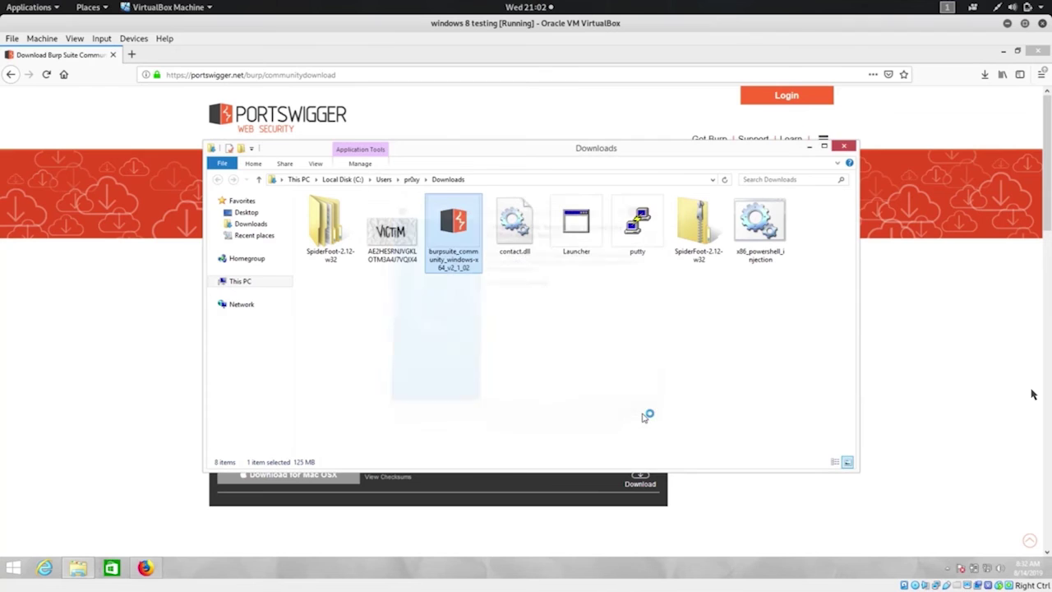
# Step: Clear the Downloads folder and browser windows off the desktop and open the Windows Start screen
pyautogui.click(845, 147)
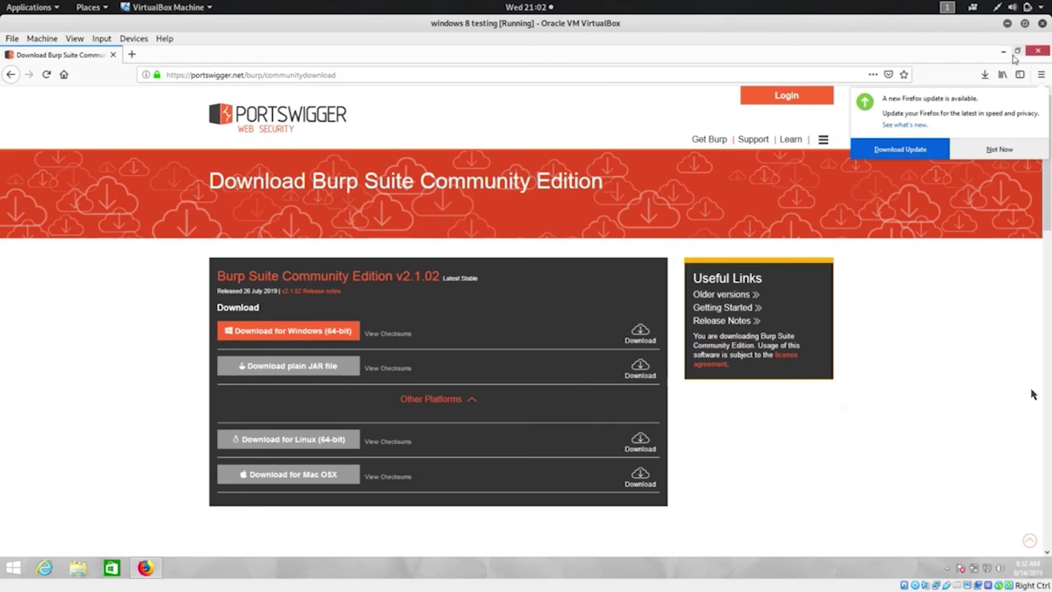
pyautogui.click(1005, 52)
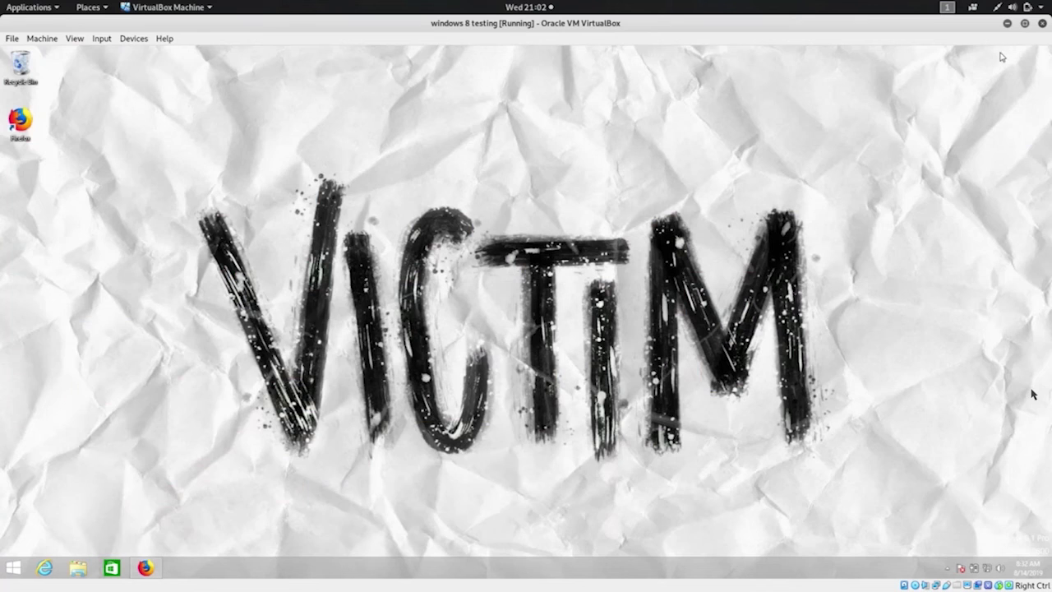
pyautogui.click(11, 571)
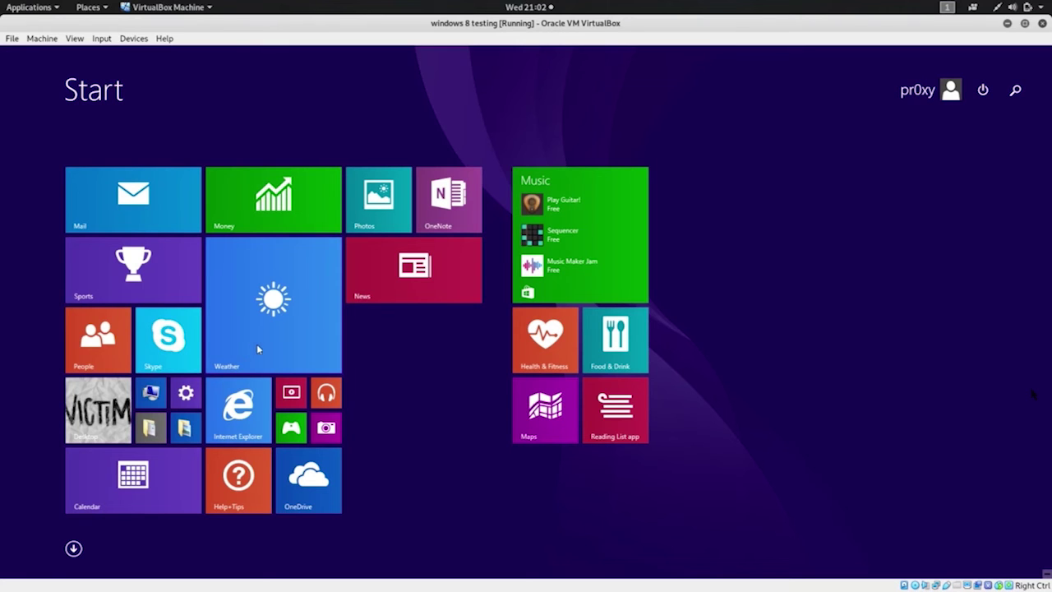
# Step: Look through the full list of installed apps for the Burp Suite Community Edition entry and return to the Start screen
pyautogui.click(75, 549)
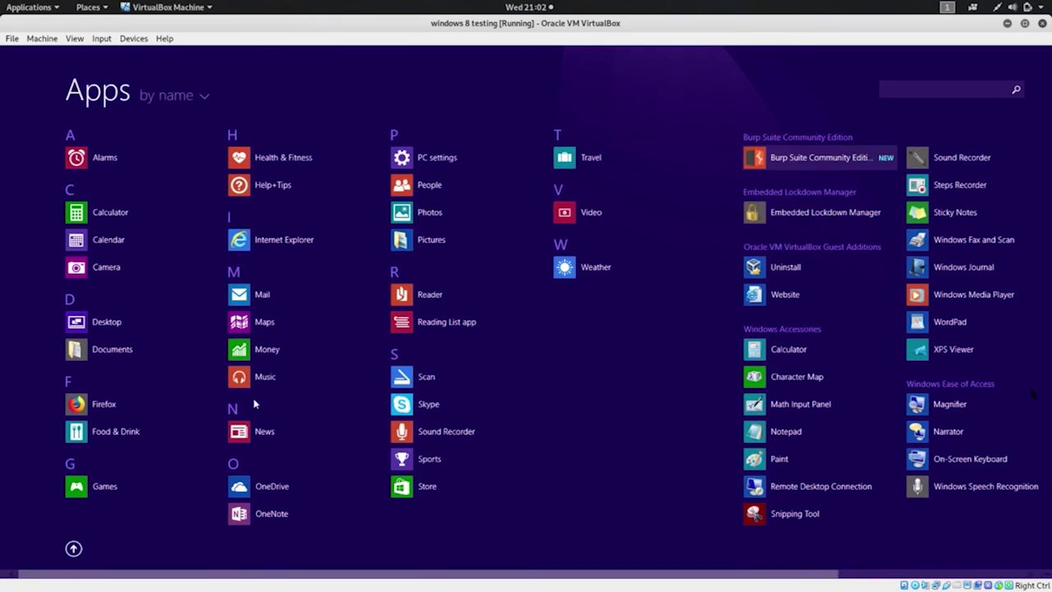
pyautogui.scroll(-2, 413, 367)
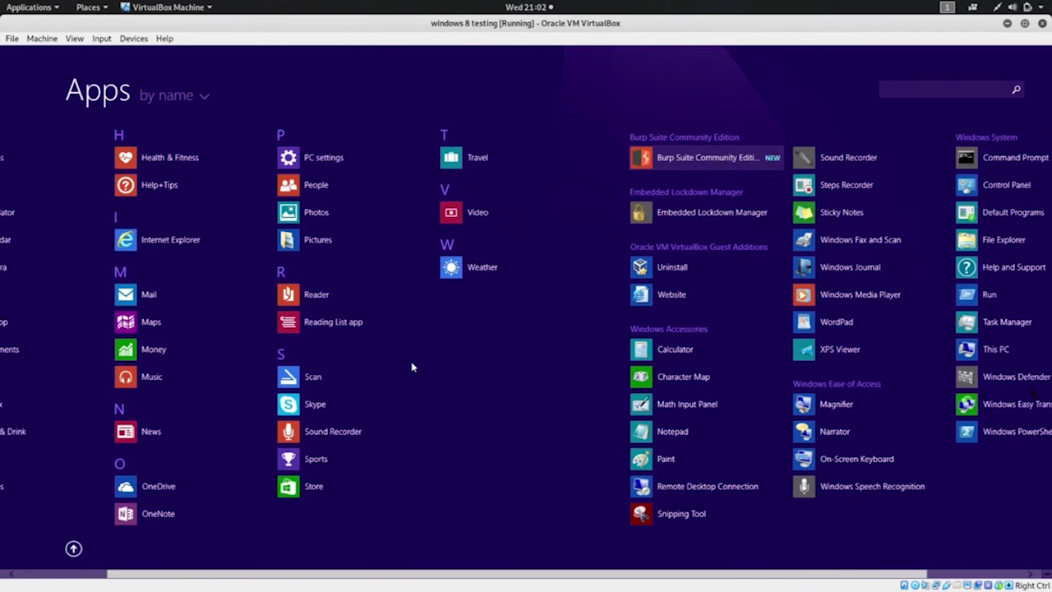
pyautogui.scroll(-1, 413, 367)
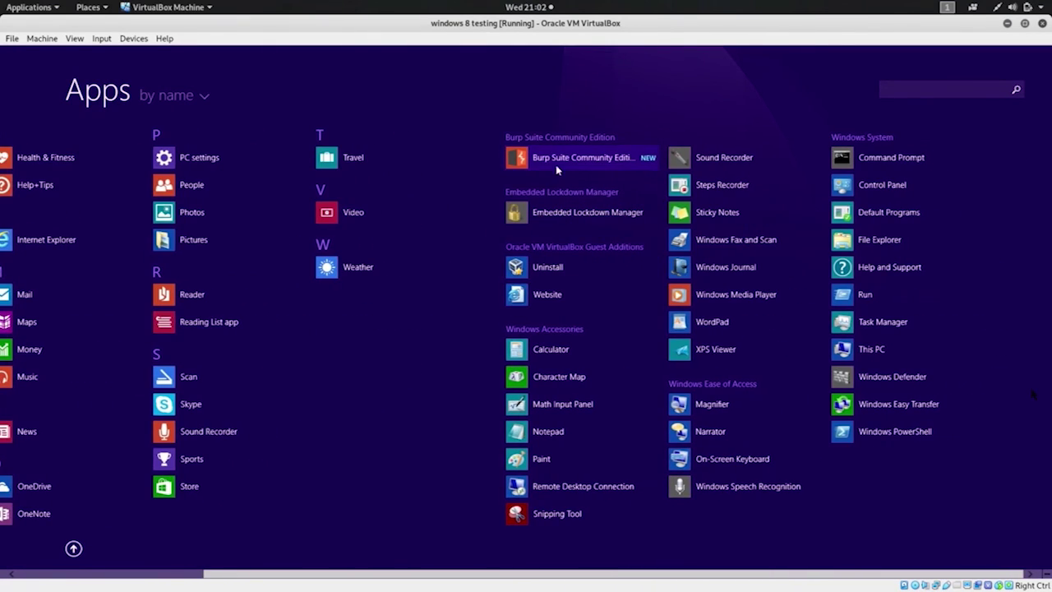
pyautogui.scroll(3, 488, 352)
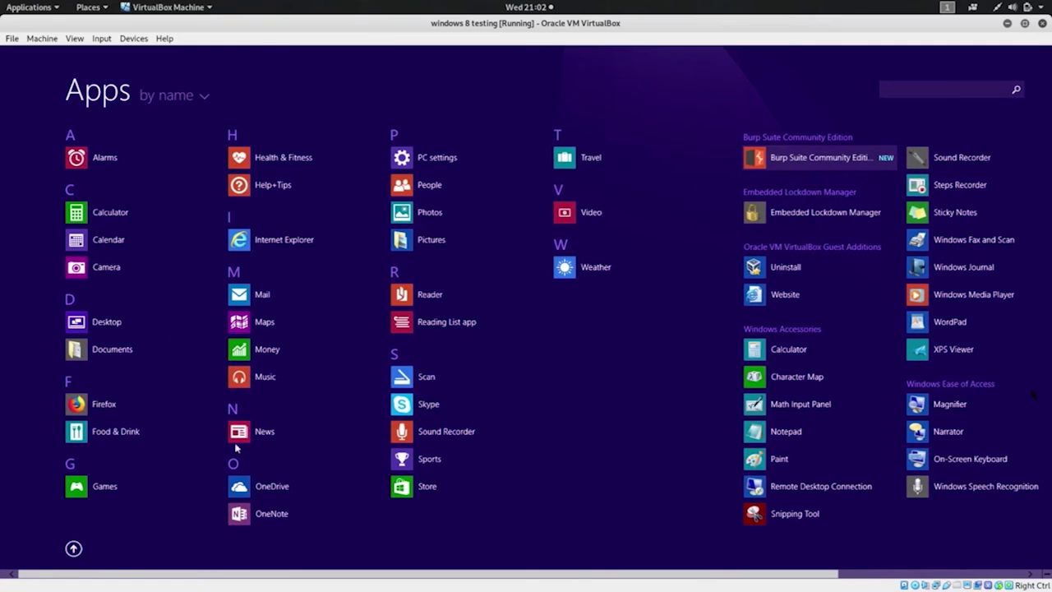
pyautogui.scroll(-2, 783, 168)
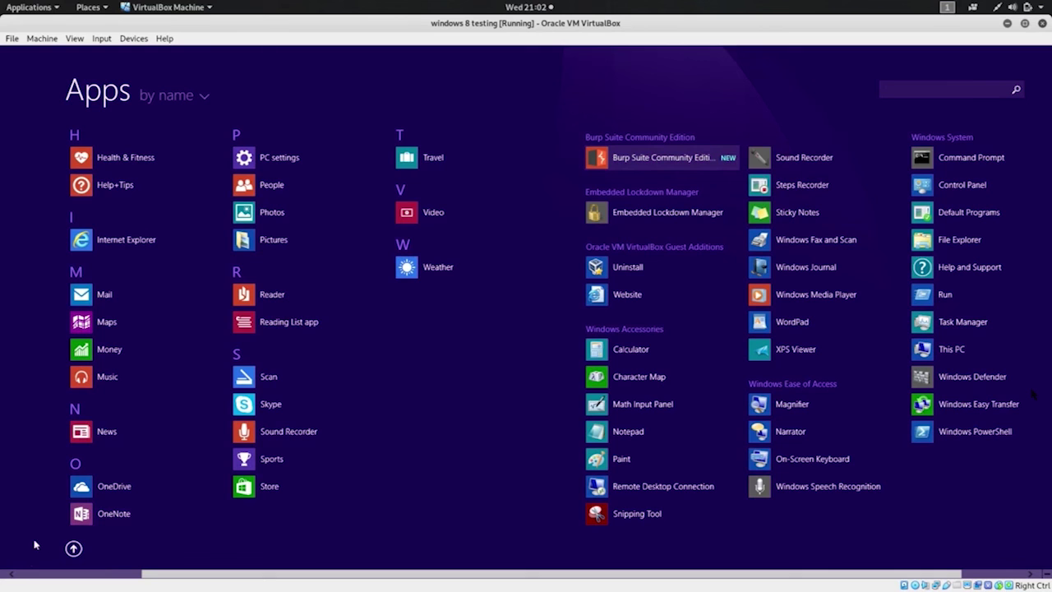
pyautogui.scroll(-1, 275, 346)
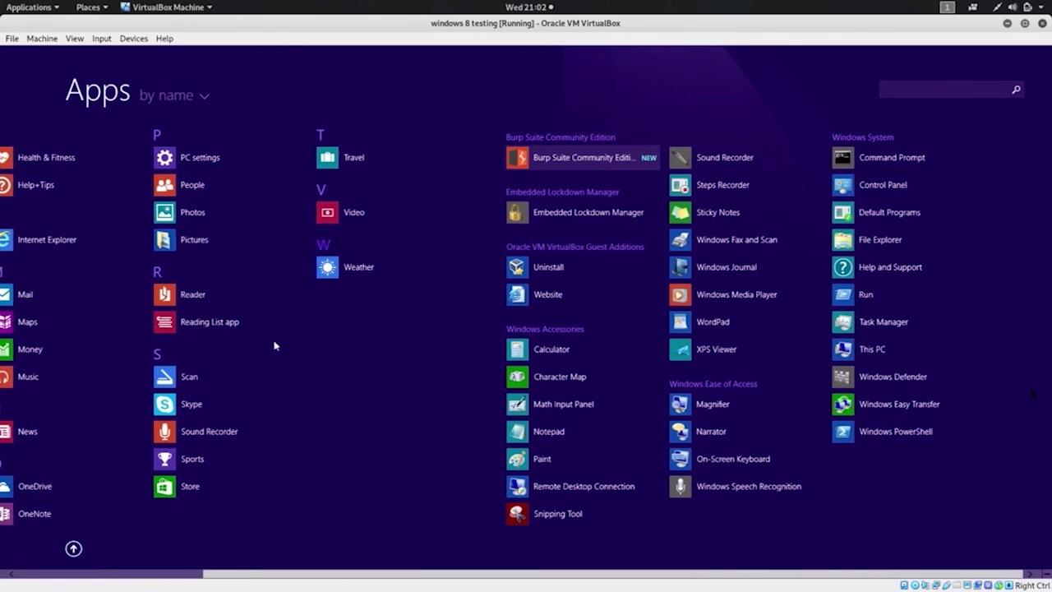
pyautogui.click(73, 549)
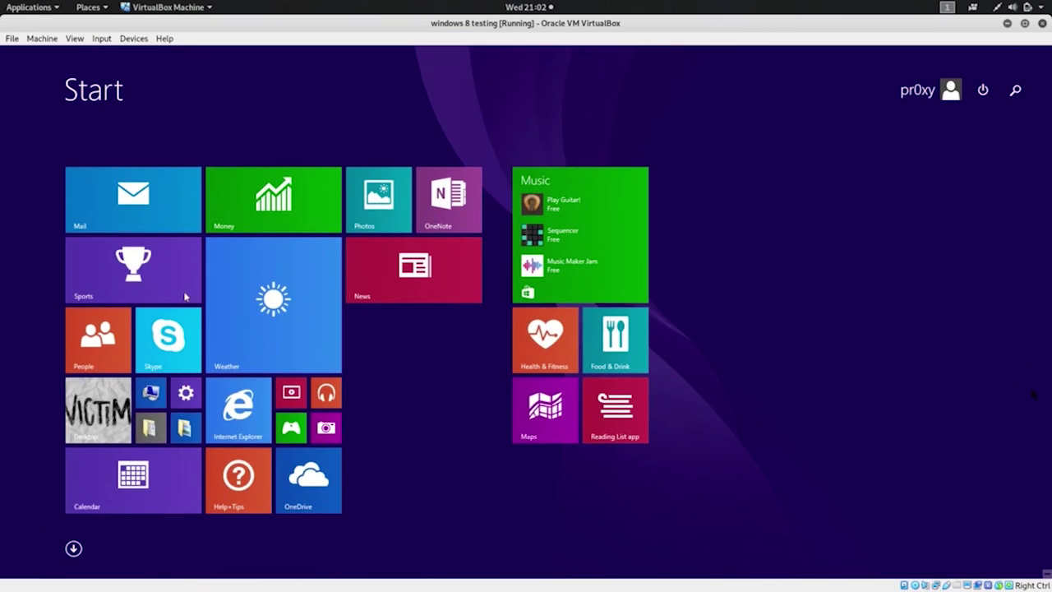
# Step: Pin Burp Suite Community Edition from the list of all apps to the Start screen and return there
pyautogui.click(73, 549)
pyautogui.scroll(3, 848, 167)
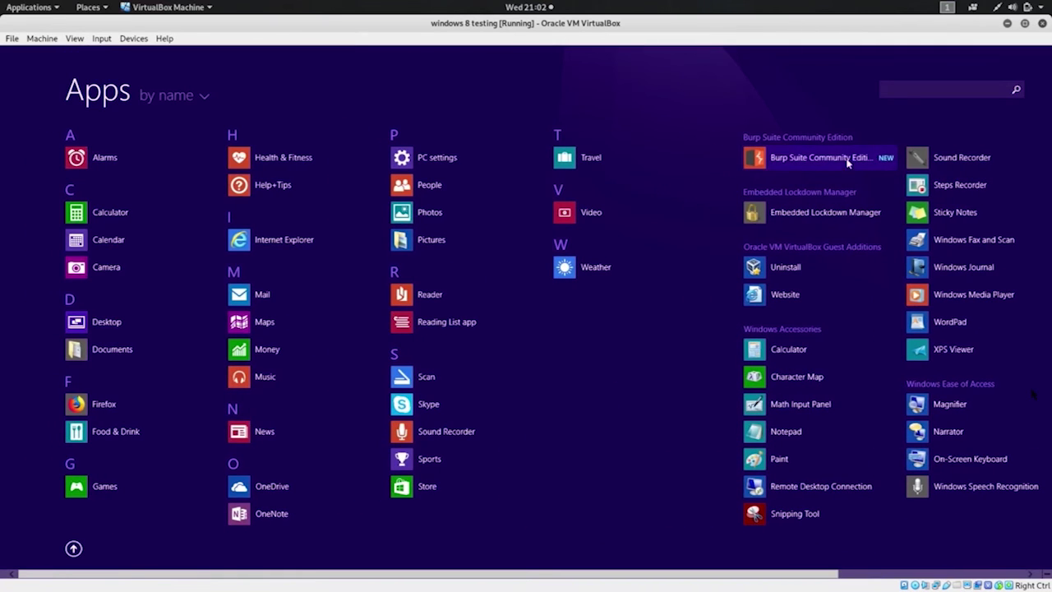
pyautogui.click(810, 163)
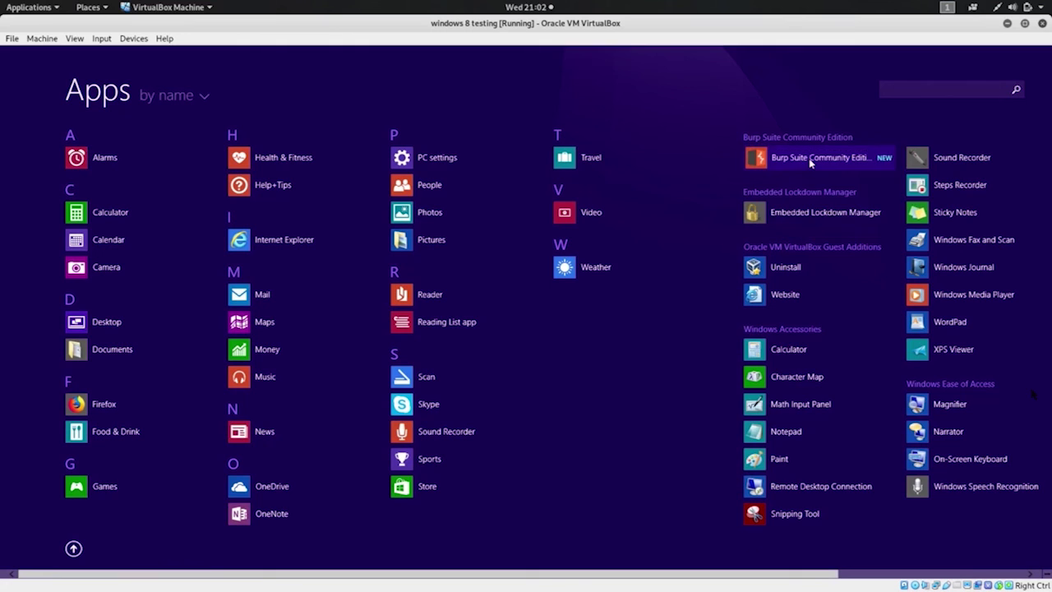
pyautogui.rightClick(810, 163)
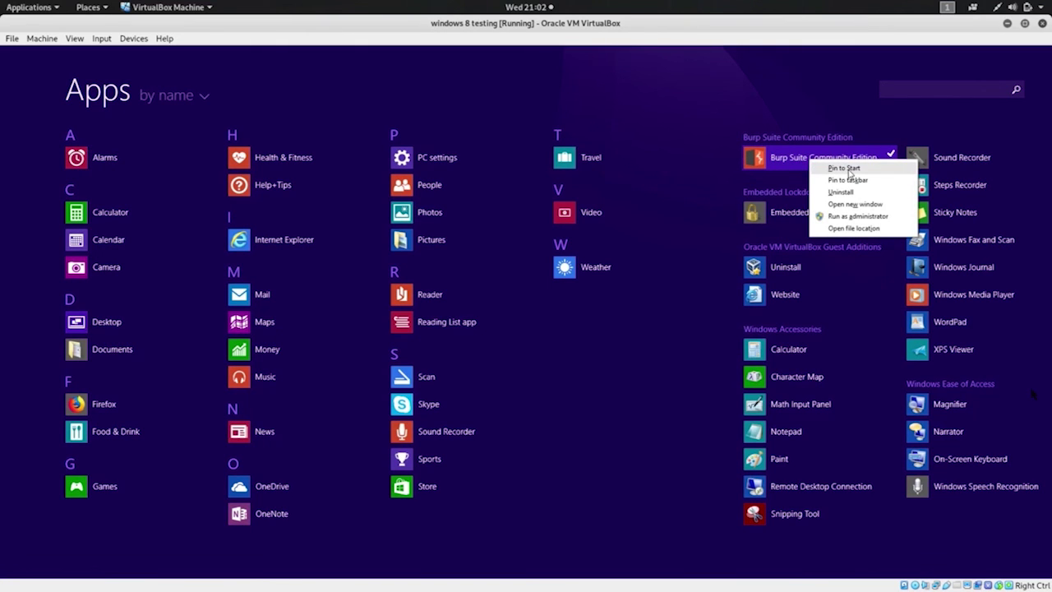
pyautogui.click(844, 169)
pyautogui.press('super')
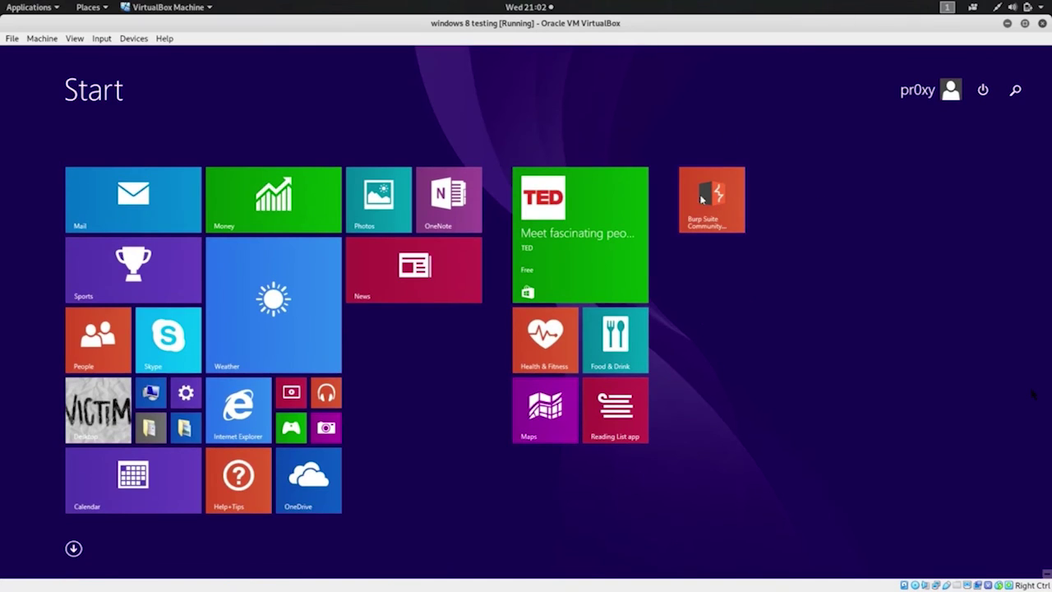
# Step: Move the Burp Suite tile to the Weather tile's place in the first group, launch it, and accept the terms and conditions
pyautogui.moveTo(719, 199); pyautogui.dragTo(252, 268)
pyautogui.click(242, 273)
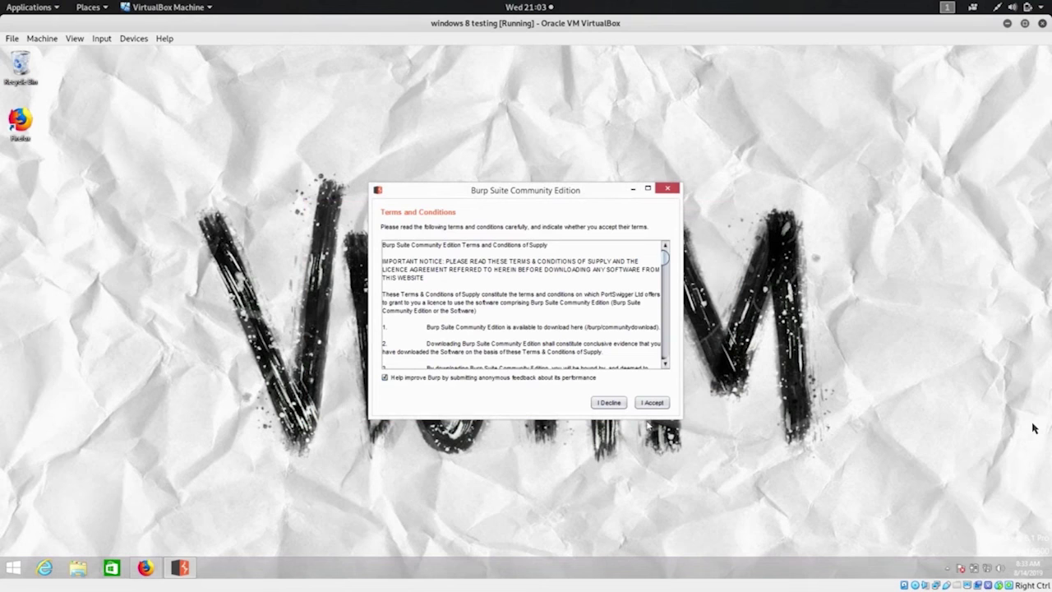
pyautogui.click(652, 403)
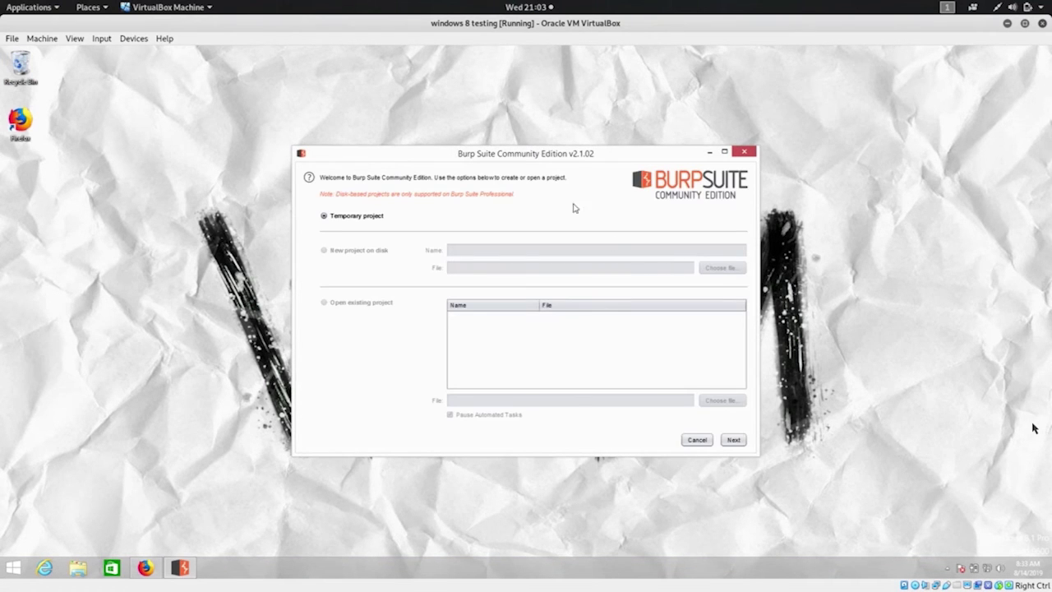
# Step: Start Burp Suite with a temporary project and maximize its window
pyautogui.click(734, 441)
pyautogui.click(727, 441)
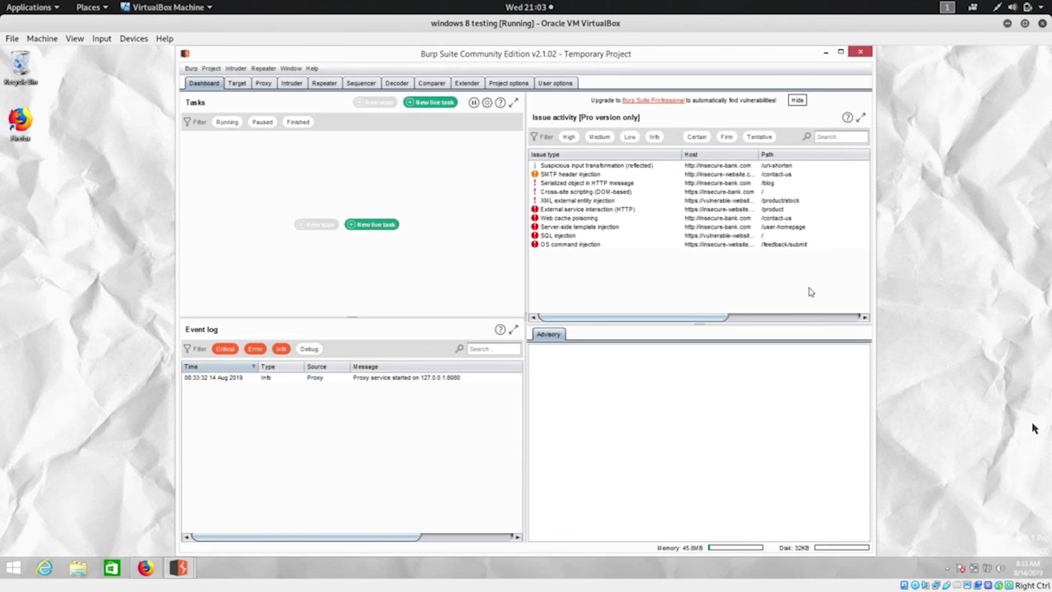
pyautogui.click(842, 51)
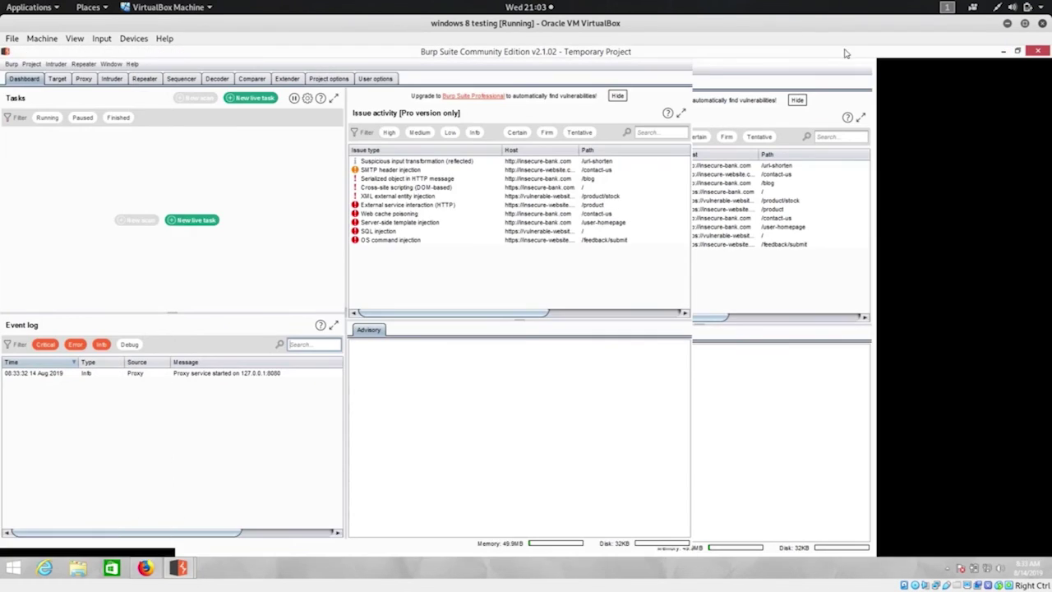